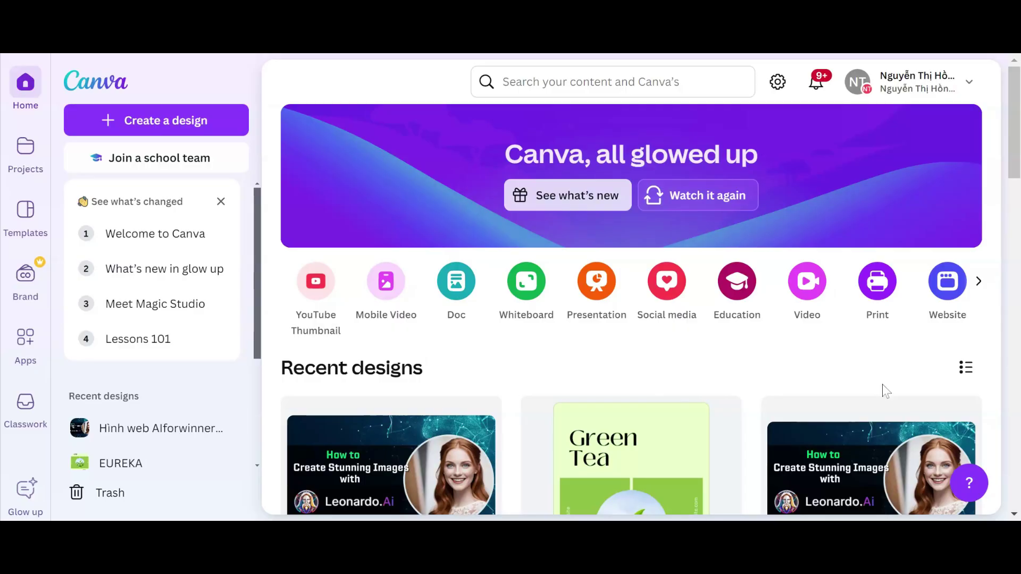
{"action": "scroll", "coordinate": [885, 390], "scroll_direction": "down", "scroll_amount": 1}
{"action": "scroll", "coordinate": [883, 390], "scroll_direction": "down", "scroll_amount": 1}
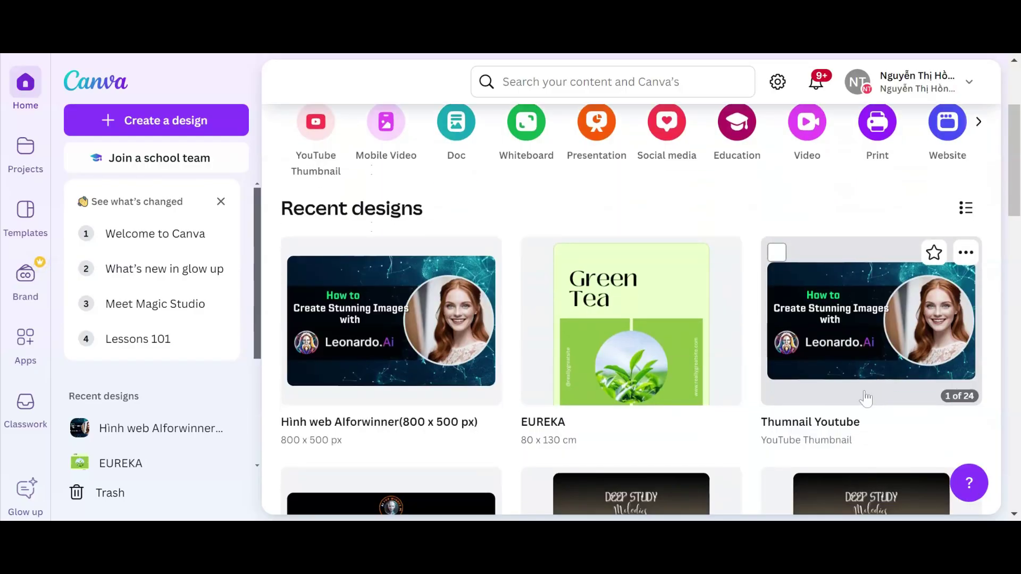
{"action": "scroll", "coordinate": [866, 403], "scroll_direction": "down", "scroll_amount": 3}
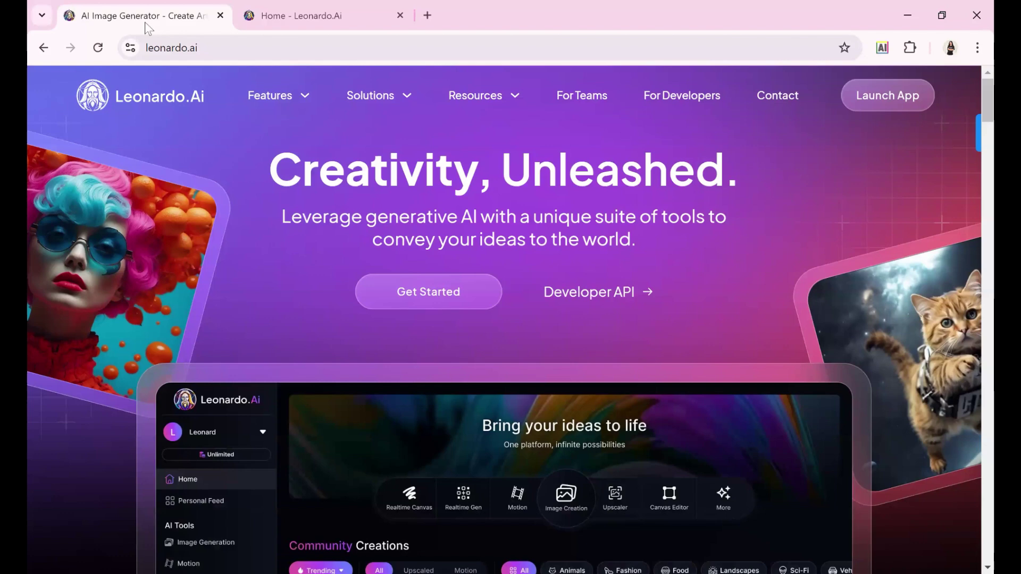
Switch to the Leonardo.Ai dashboard tab before opening canva.com
{"action": "left_click", "coordinate": [318, 24]}
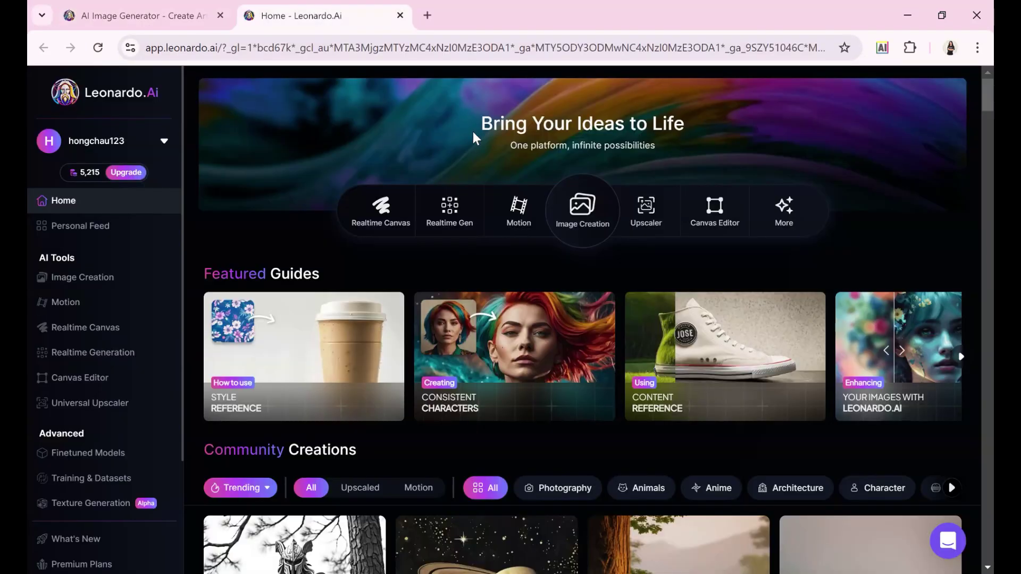
{"action": "scroll", "coordinate": [942, 280], "scroll_direction": "down", "scroll_amount": 2}
{"action": "scroll", "coordinate": [942, 280], "scroll_direction": "down", "scroll_amount": 2}
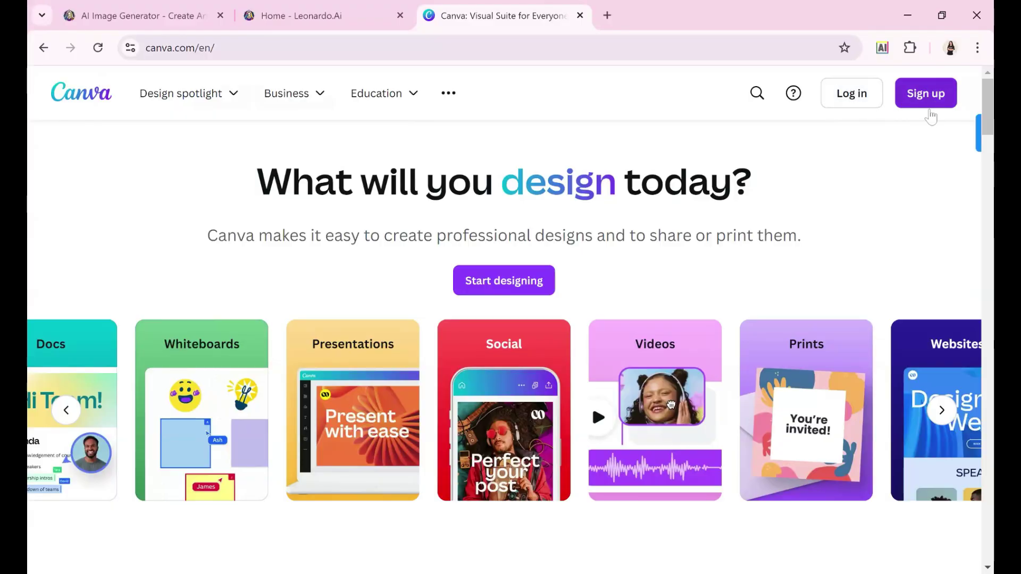
{"action": "scroll", "coordinate": [885, 211], "scroll_direction": "down", "scroll_amount": 3}
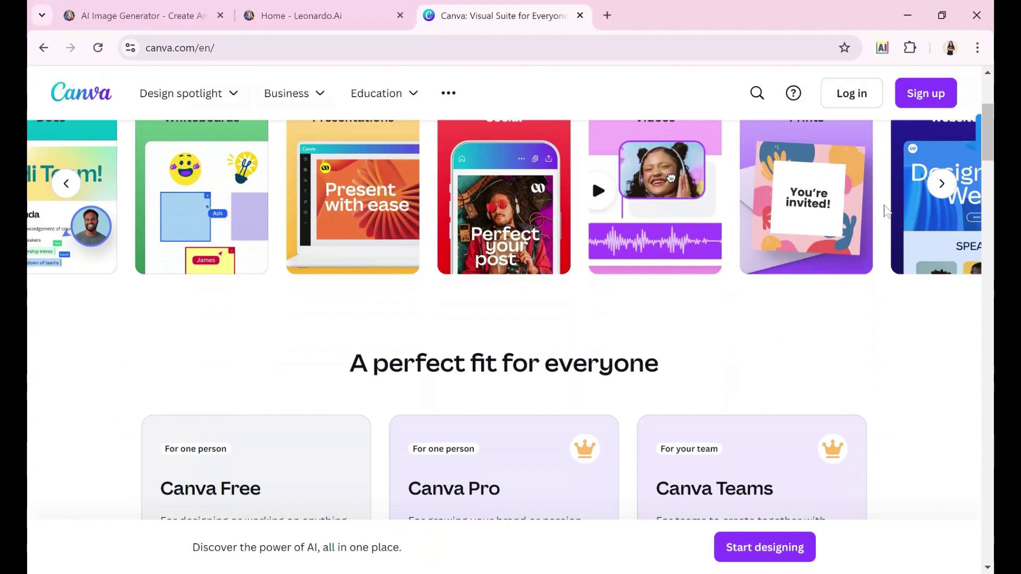
{"action": "scroll", "coordinate": [886, 211], "scroll_direction": "down", "scroll_amount": 2}
{"action": "scroll", "coordinate": [886, 211], "scroll_direction": "down", "scroll_amount": 1}
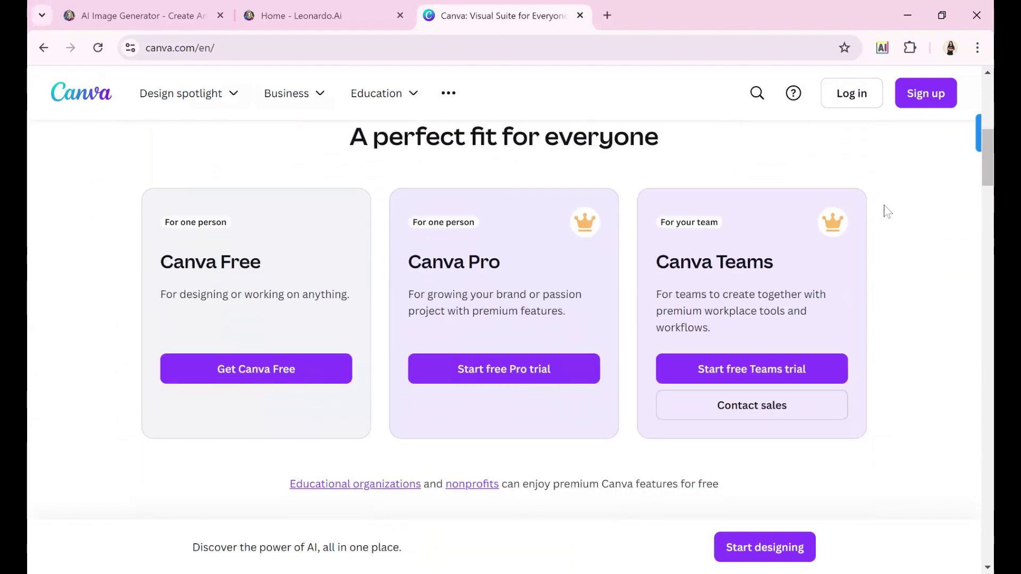
{"action": "scroll", "coordinate": [886, 211], "scroll_direction": "down", "scroll_amount": 1}
{"action": "scroll", "coordinate": [886, 211], "scroll_direction": "down", "scroll_amount": 1}
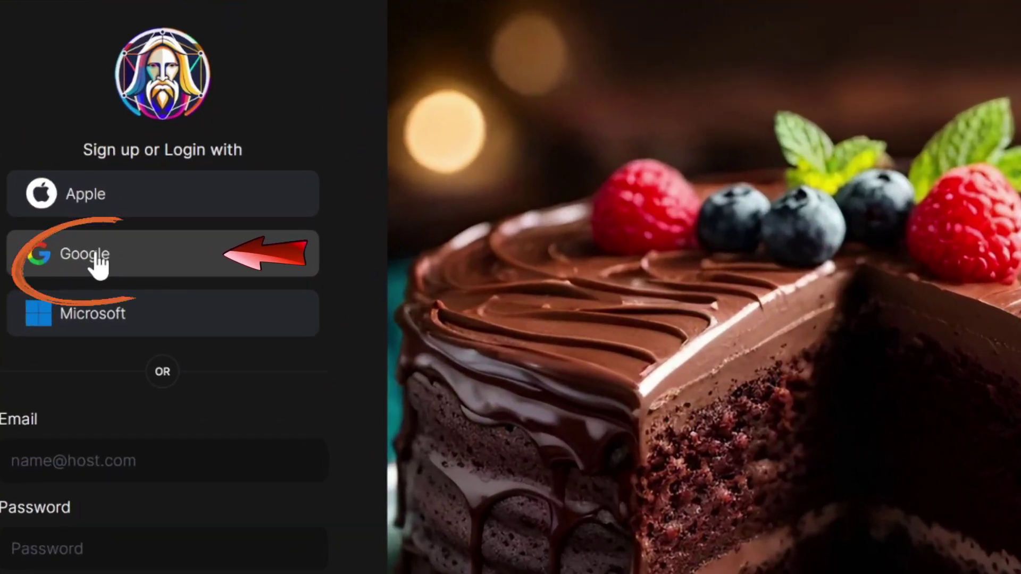
Sign in with Google and pick the account to finish signing in
{"action": "left_click", "coordinate": [135, 274]}
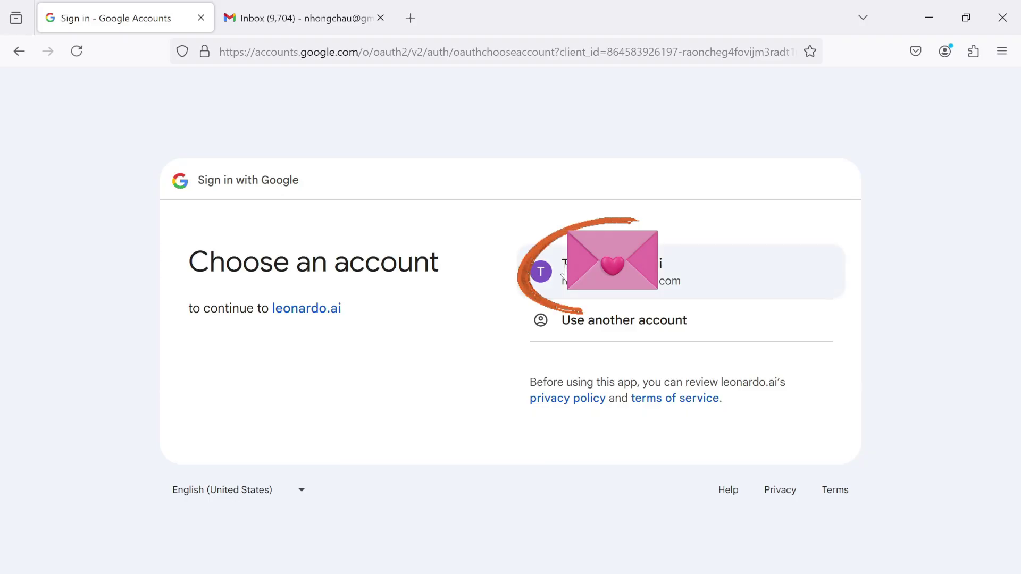
{"action": "left_click", "coordinate": [614, 272]}
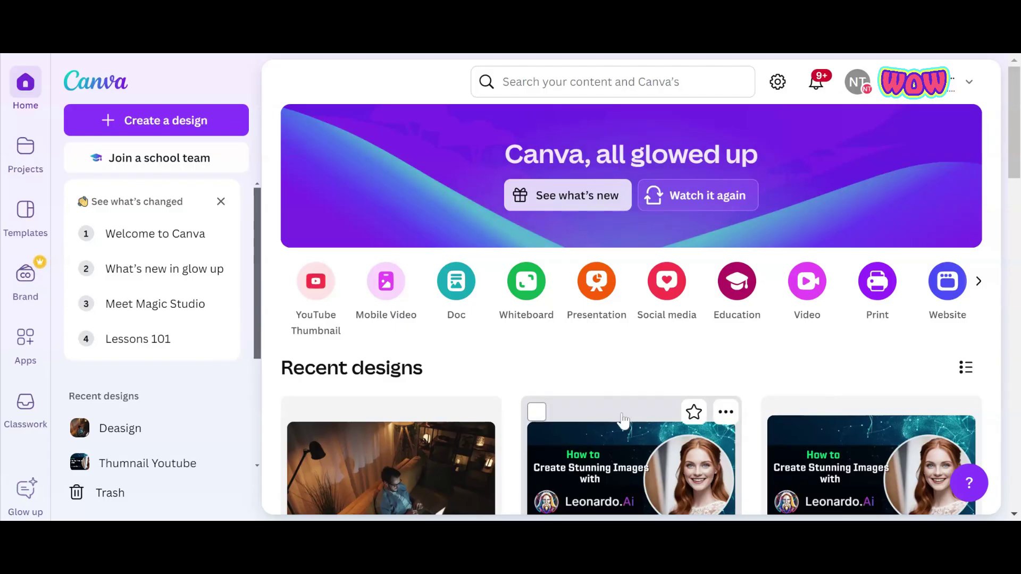
Create a YouTube thumbnail and make its background turquoise after trying royal and light blue
{"action": "left_click", "coordinate": [165, 121]}
{"action": "type", "text": "YouTube thumbnail"}
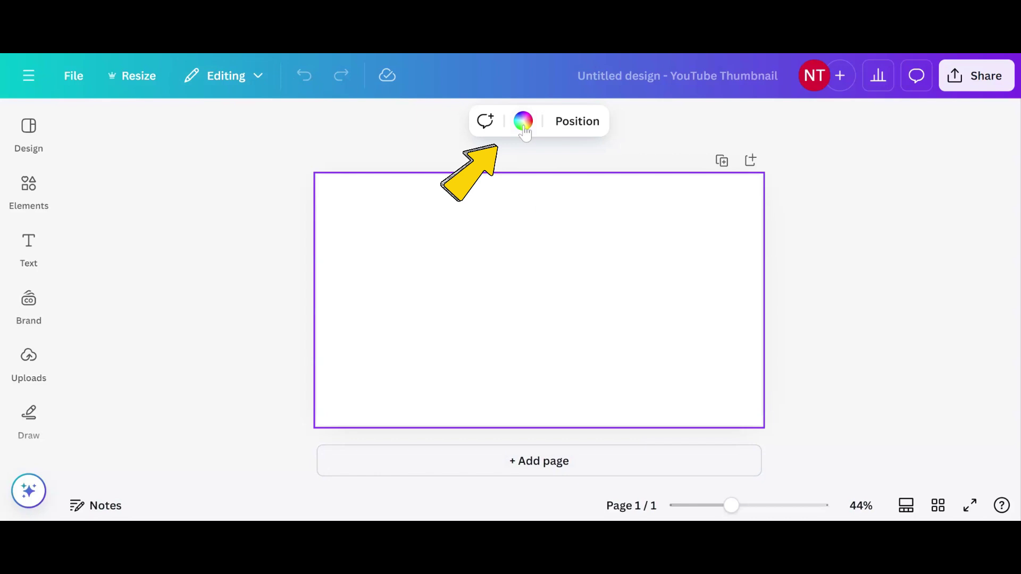
{"action": "left_click", "coordinate": [523, 122]}
{"action": "left_click", "coordinate": [258, 311]}
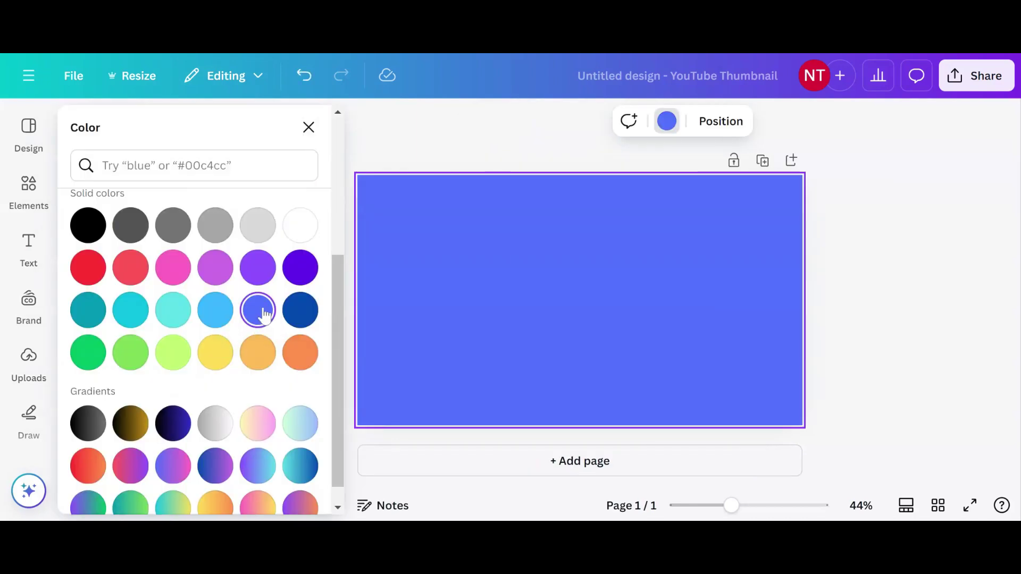
{"action": "left_click", "coordinate": [217, 316]}
{"action": "left_click", "coordinate": [173, 310]}
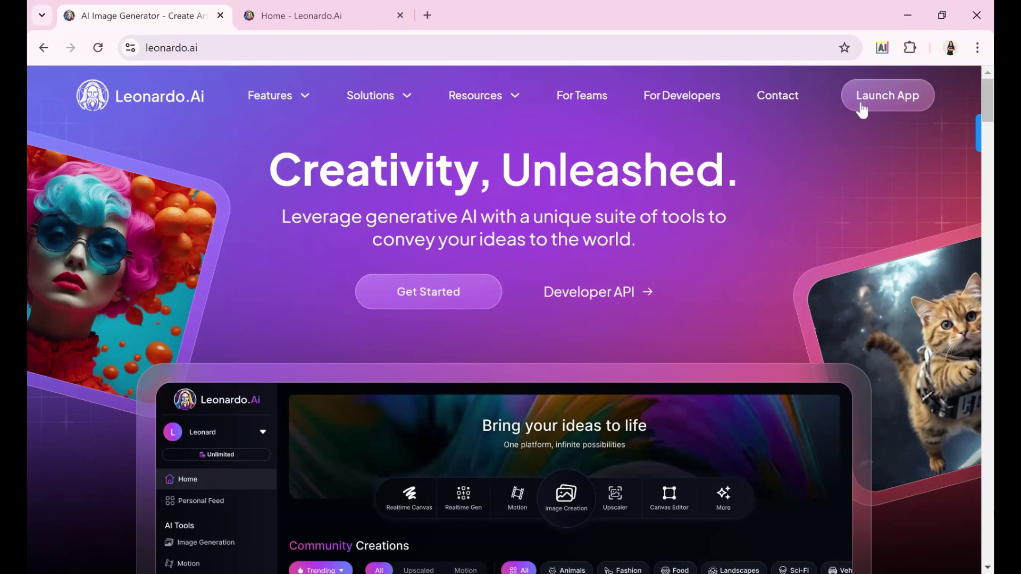
Generate images in Leonardo.Ai Image Creation from the woman-at-laptop prompt
{"action": "left_click", "coordinate": [859, 105]}
{"action": "left_click", "coordinate": [581, 214]}
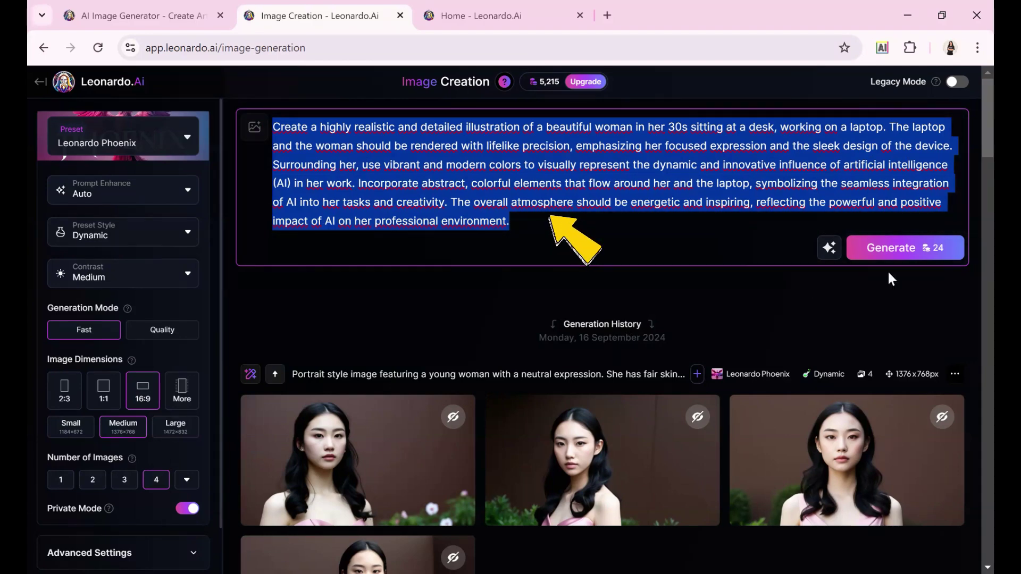
{"action": "left_click", "coordinate": [889, 249]}
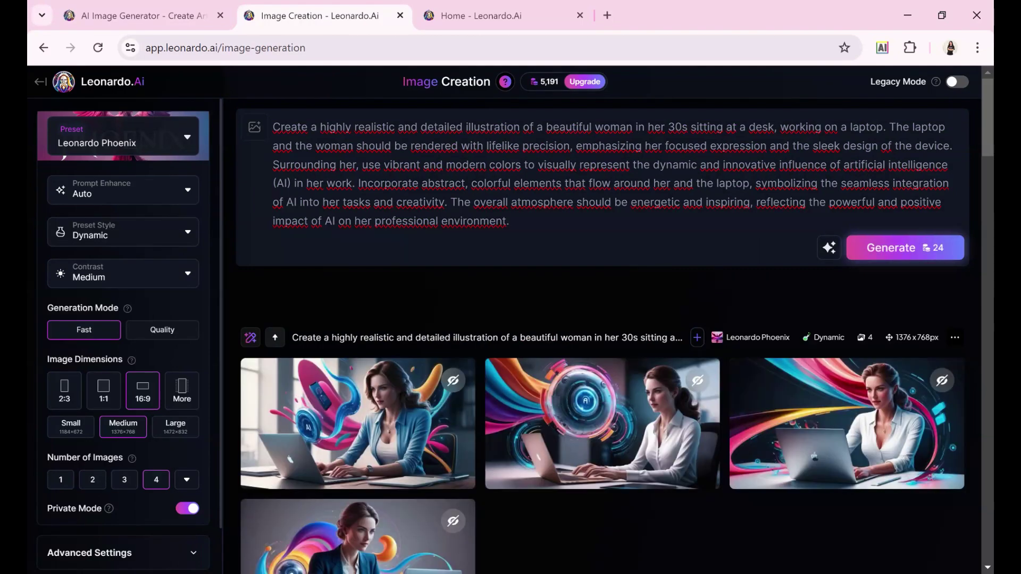
Preview the generated images full size and download the fourth one
{"action": "left_click", "coordinate": [360, 422]}
{"action": "left_click", "coordinate": [902, 333]}
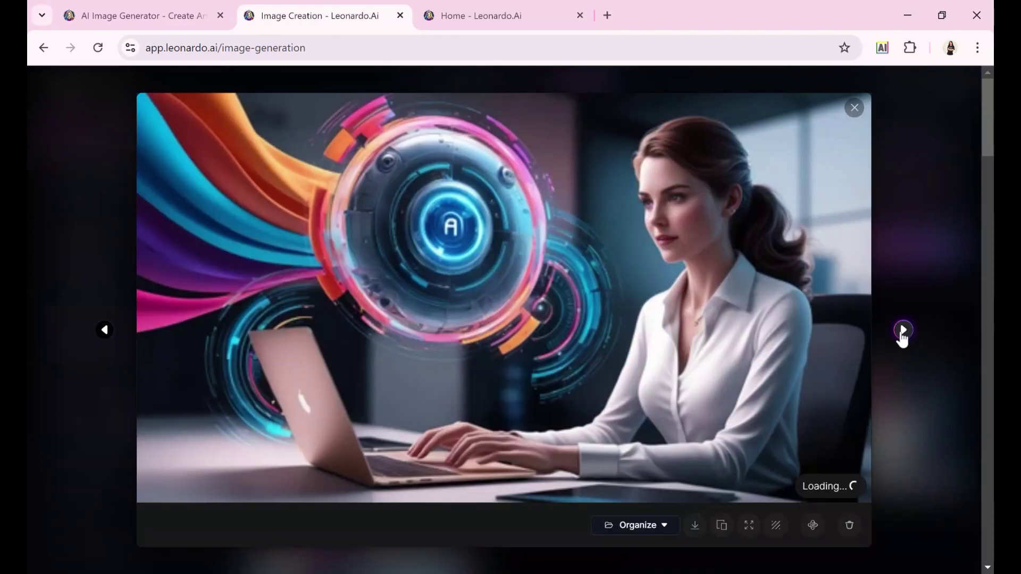
{"action": "left_click", "coordinate": [902, 332]}
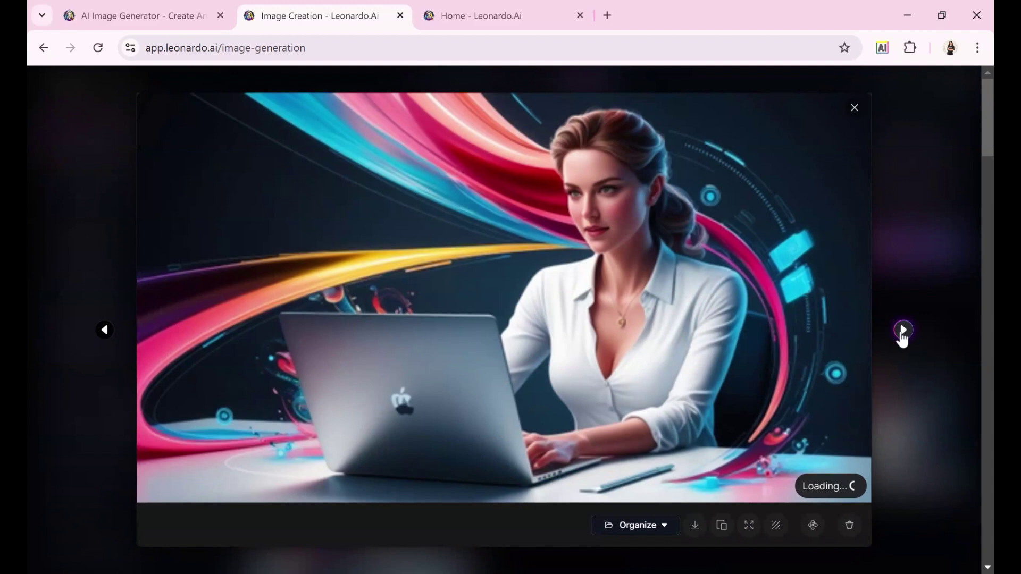
{"action": "left_click", "coordinate": [902, 332]}
{"action": "key", "text": "Escape"}
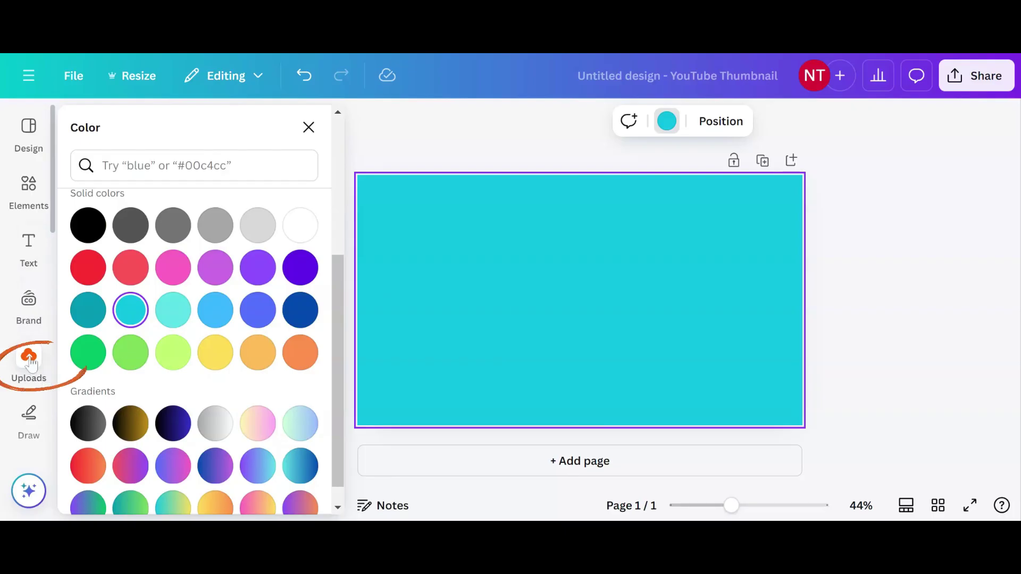
{"action": "left_click", "coordinate": [29, 361]}
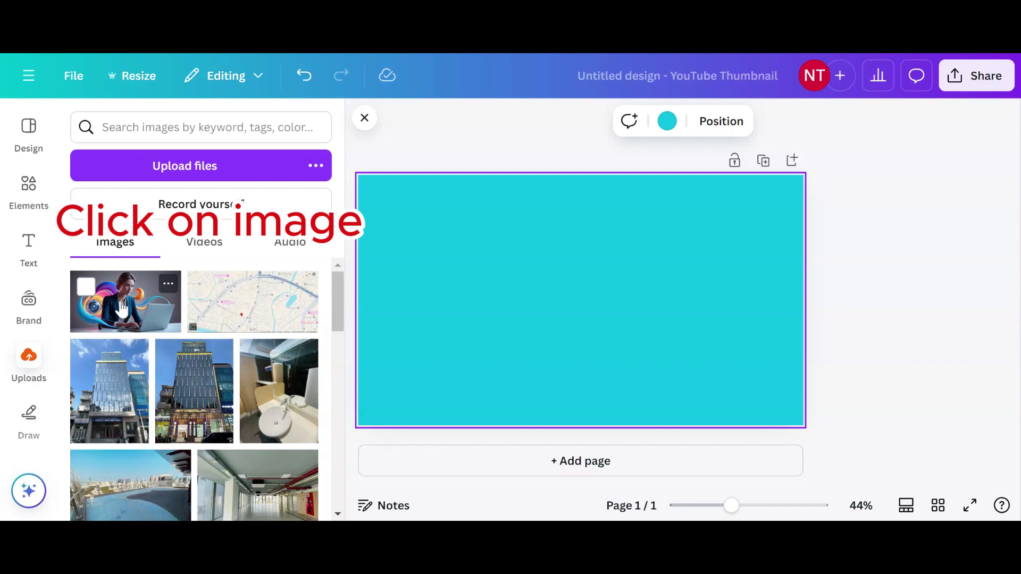
Add the uploaded woman-at-laptop image and set it as the page background
{"action": "left_click", "coordinate": [121, 312]}
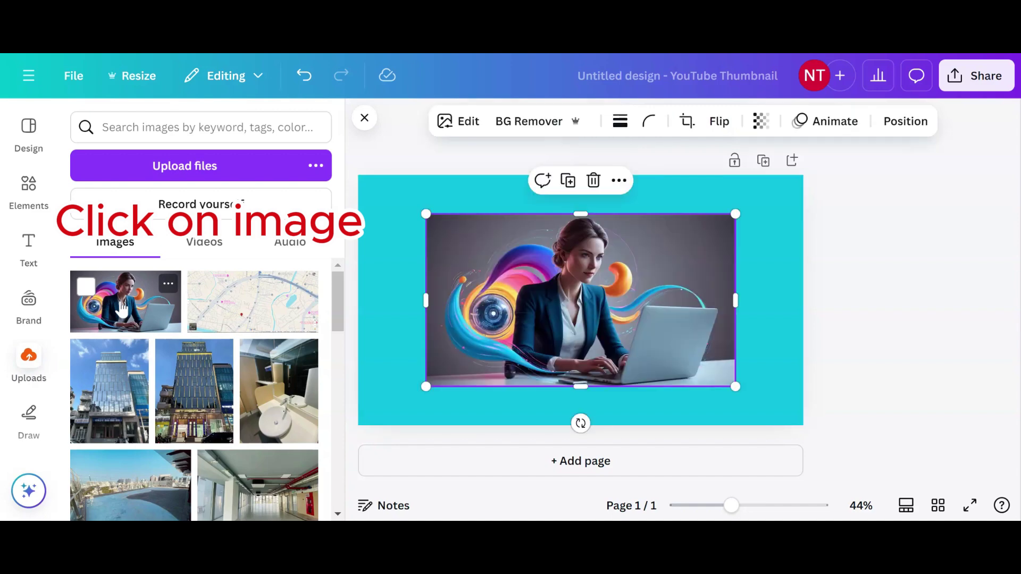
{"action": "right_click", "coordinate": [653, 240]}
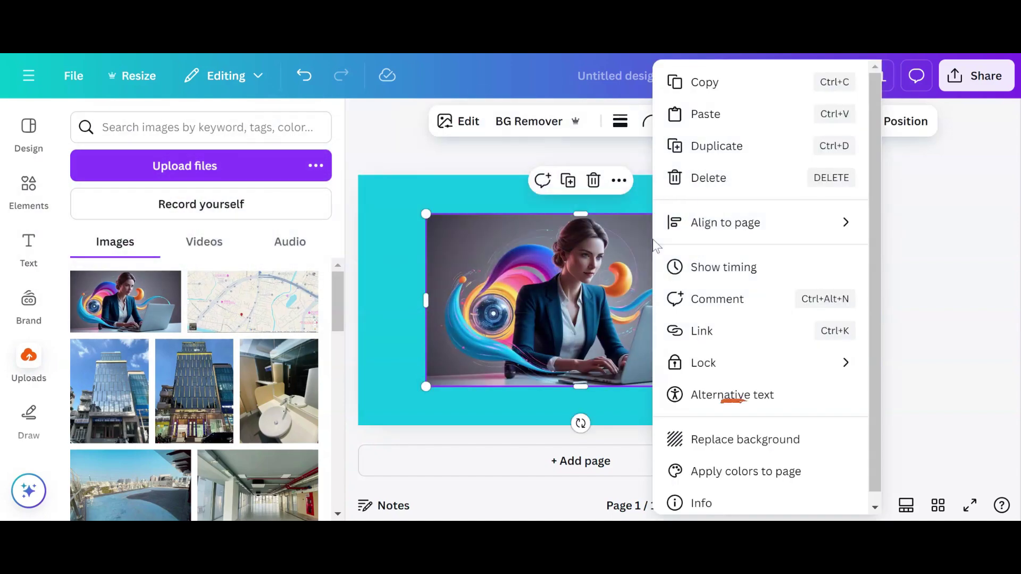
{"action": "right_click", "coordinate": [627, 236]}
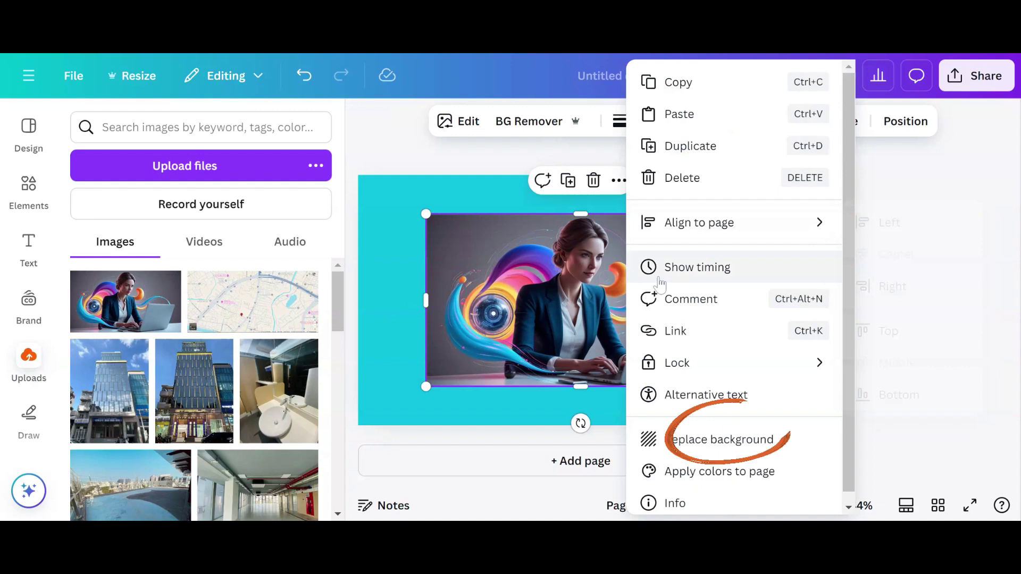
{"action": "left_click", "coordinate": [742, 439]}
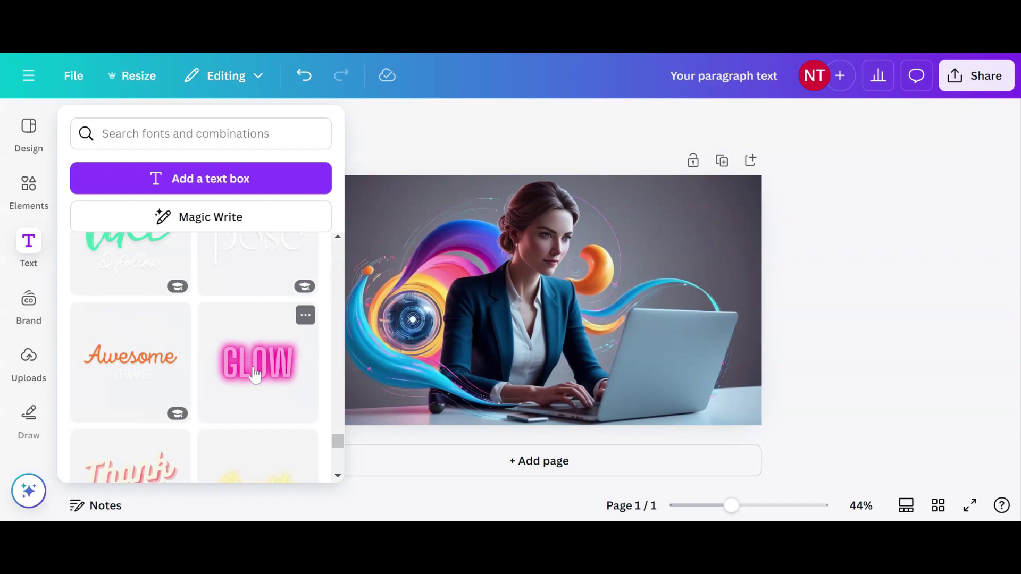
Add the glowing GLOW text style, shrink it, and move it top-right
{"action": "left_click", "coordinate": [263, 373]}
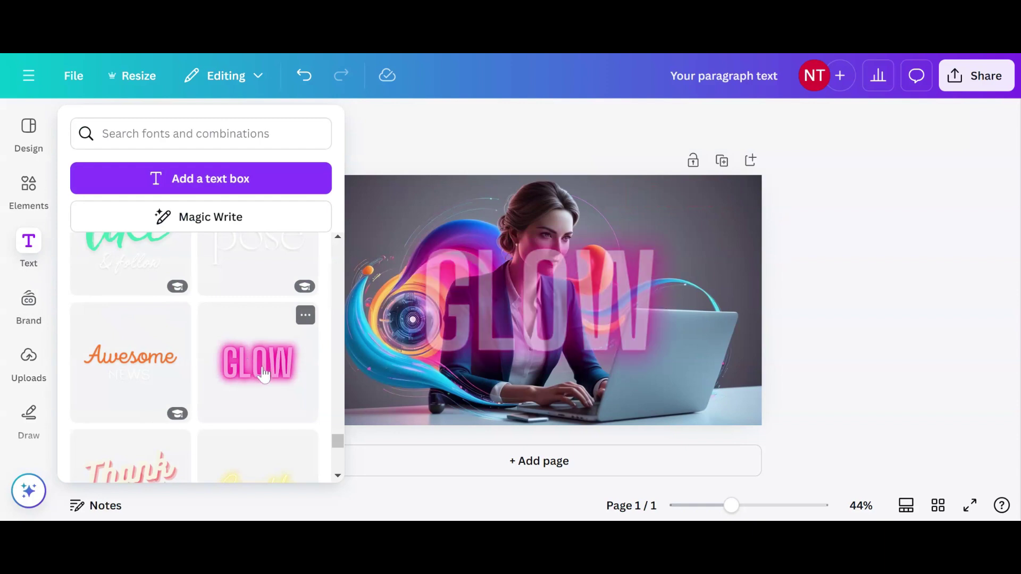
{"action": "left_click", "coordinate": [440, 360]}
{"action": "left_click", "coordinate": [466, 328]}
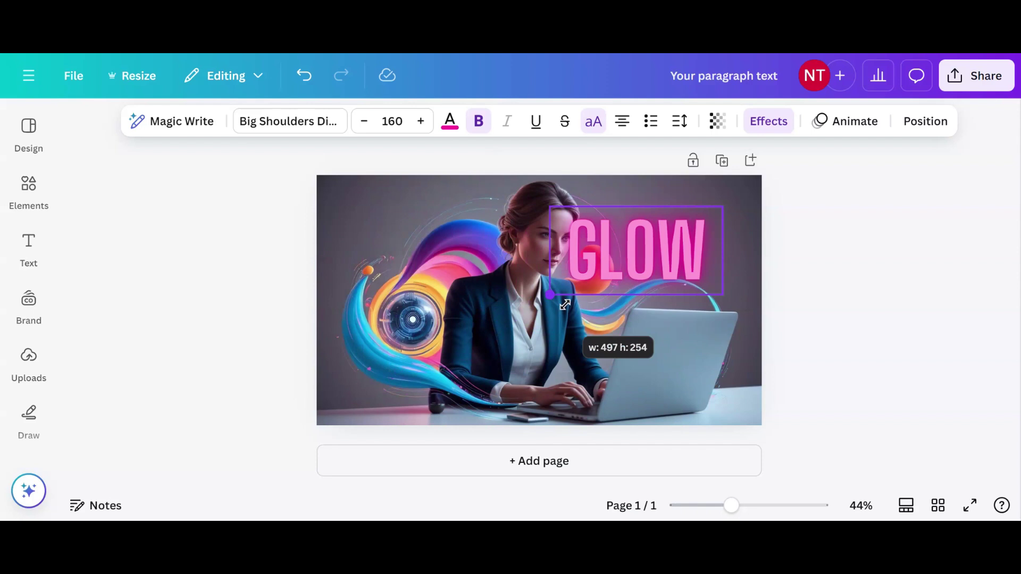
{"action": "left_click_drag", "start_coordinate": [359, 393], "coordinate": [583, 278]}
{"action": "left_click_drag", "start_coordinate": [630, 244], "coordinate": [654, 222]}
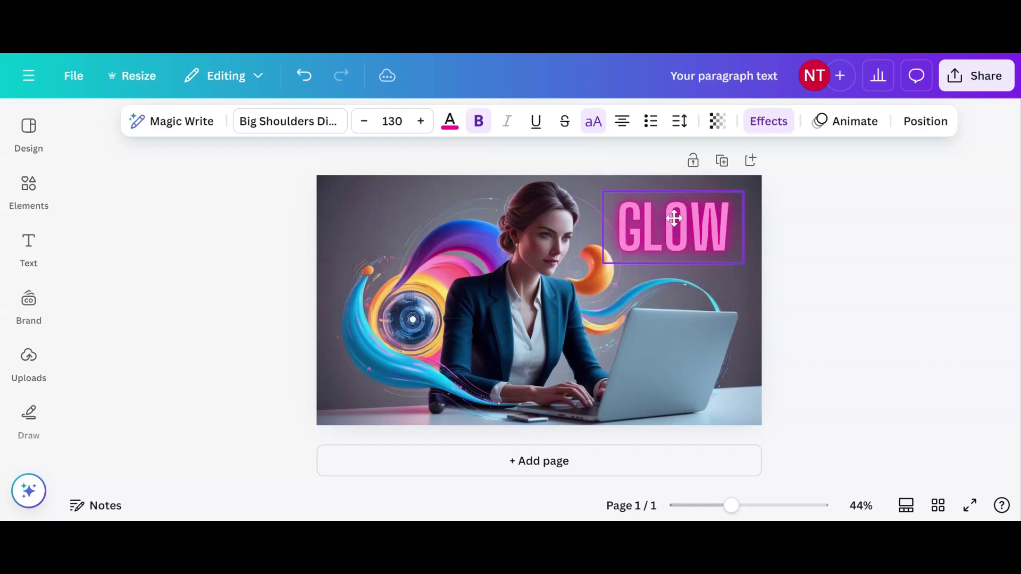
Replace GLOW with '2 SIMPLE TOOLS', sized to fit the image's top-right area
{"action": "double_click", "coordinate": [673, 221]}
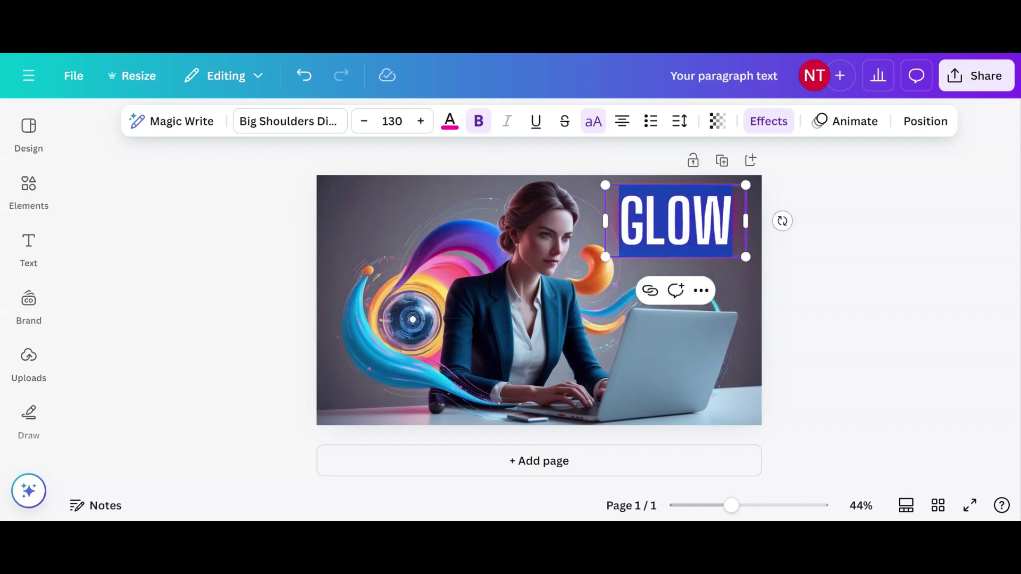
{"action": "type", "text": "2 SIMPLE TOOLS"}
{"action": "left_click", "coordinate": [364, 122]}
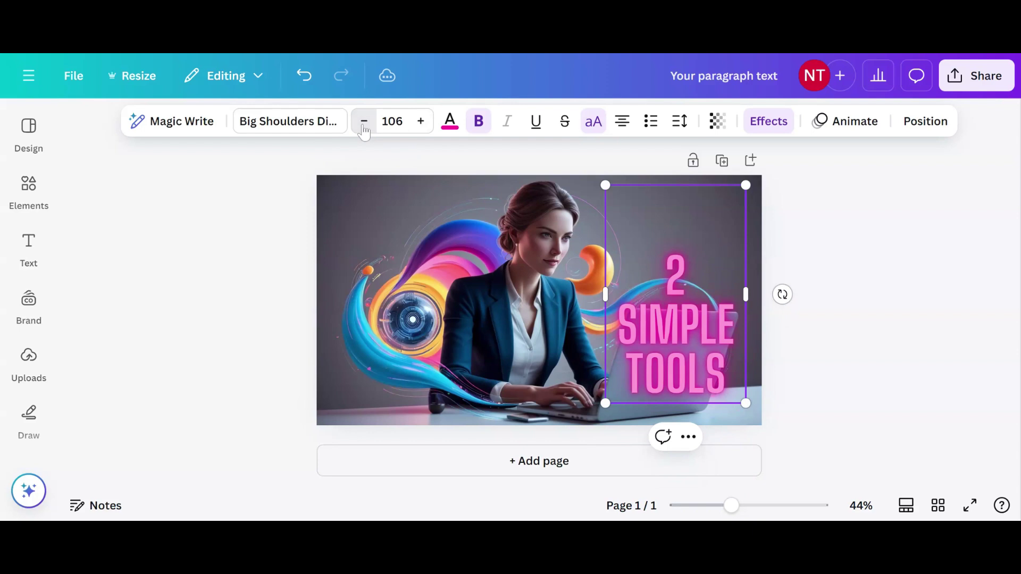
{"action": "left_click_drag", "start_coordinate": [744, 400], "coordinate": [714, 354]}
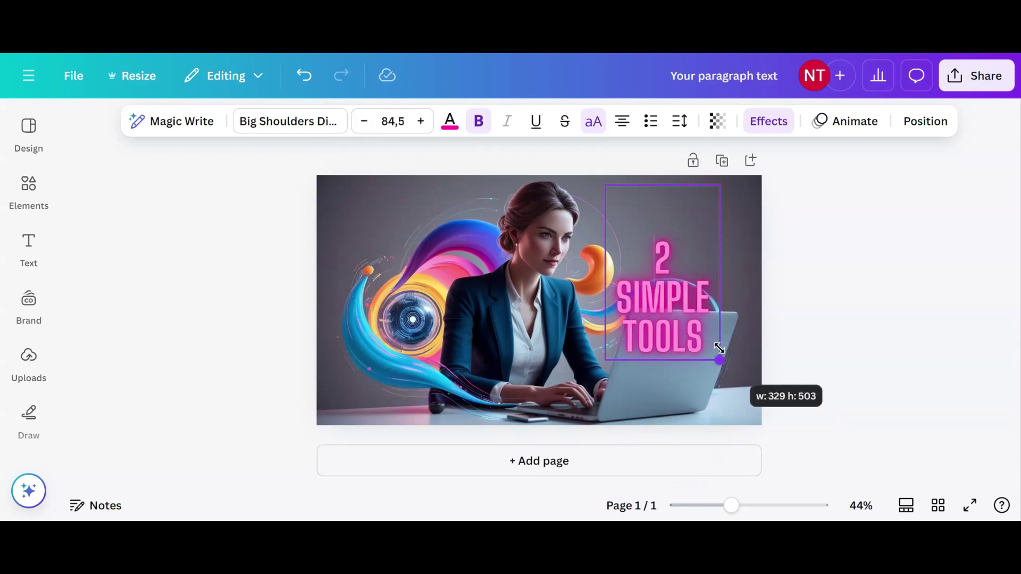
{"action": "left_click_drag", "start_coordinate": [672, 215], "coordinate": [672, 186]}
{"action": "left_click", "coordinate": [844, 295]}
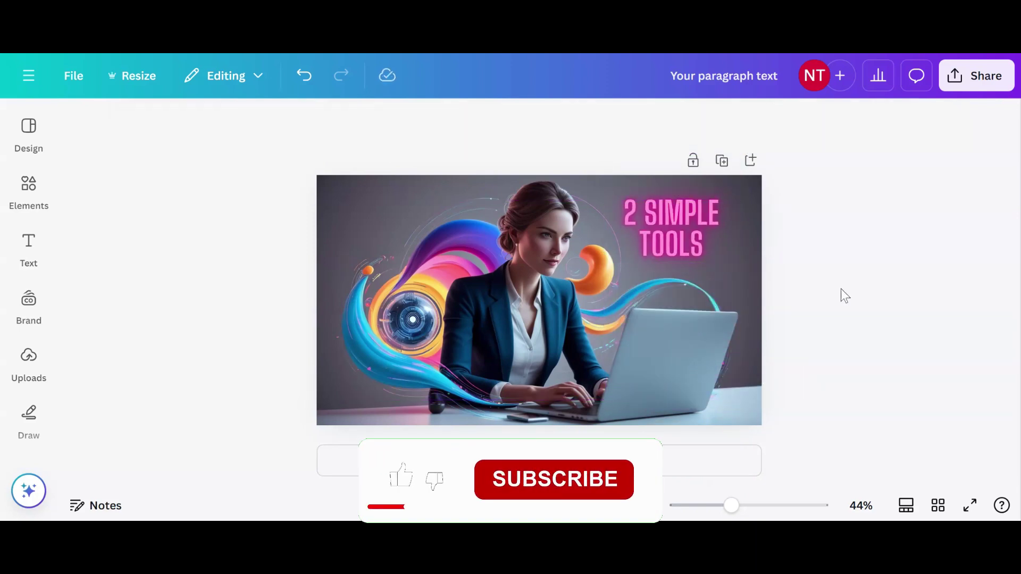
{"action": "left_click", "coordinate": [672, 228]}
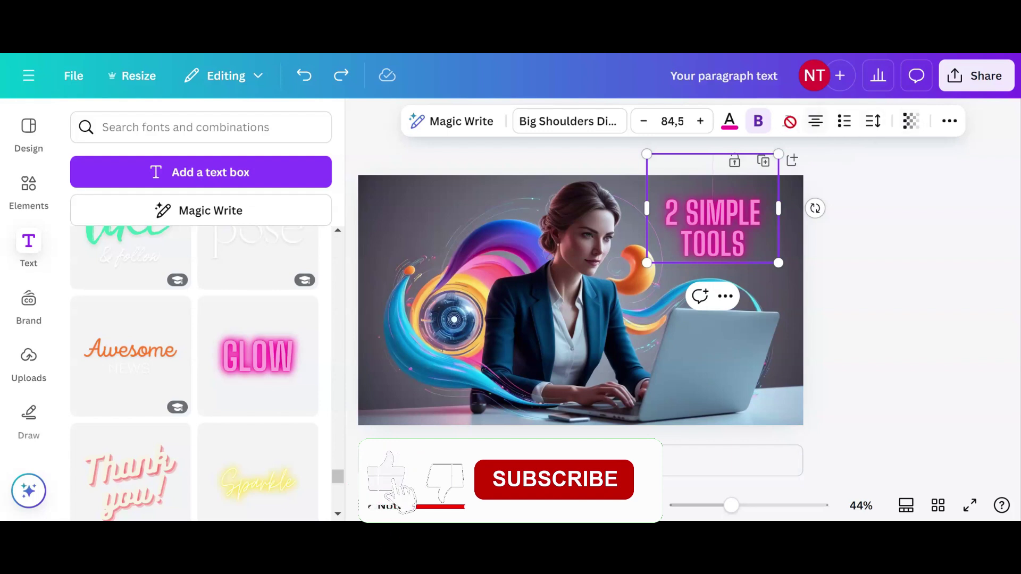
Try None, Shadow and Lift effects on the headline, then keep the Neon glow
{"action": "left_click", "coordinate": [948, 122]}
{"action": "left_click", "coordinate": [784, 163]}
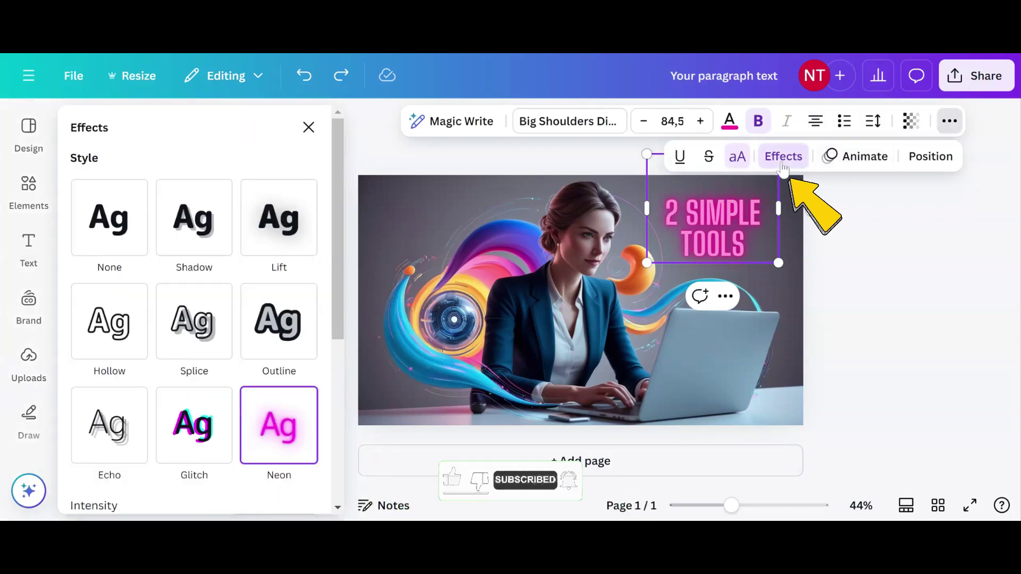
{"action": "left_click", "coordinate": [117, 221]}
{"action": "left_click", "coordinate": [187, 219]}
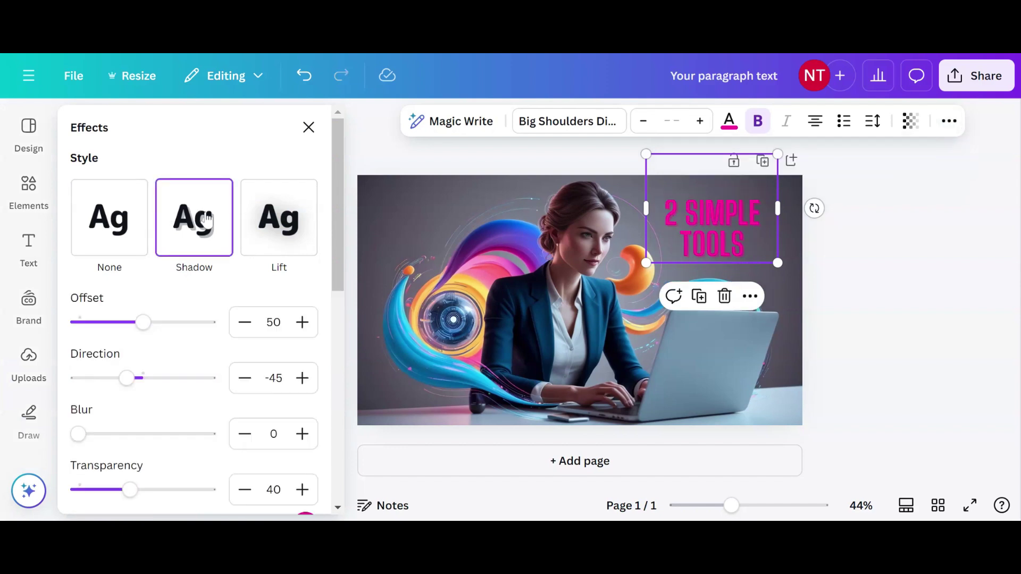
{"action": "left_click", "coordinate": [279, 223]}
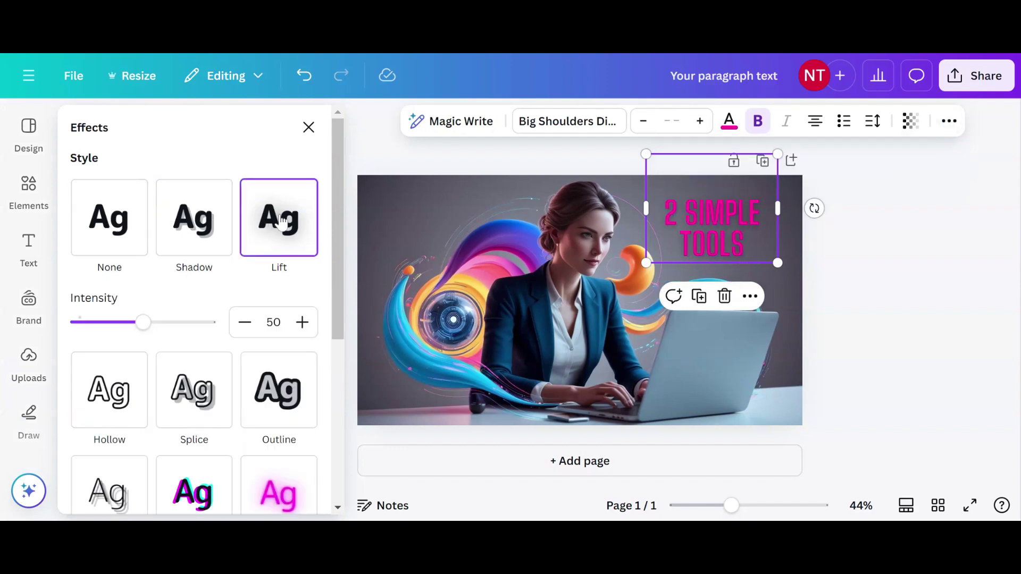
{"action": "left_click", "coordinate": [293, 500]}
{"action": "scroll", "coordinate": [247, 447], "scroll_direction": "down", "scroll_amount": 2}
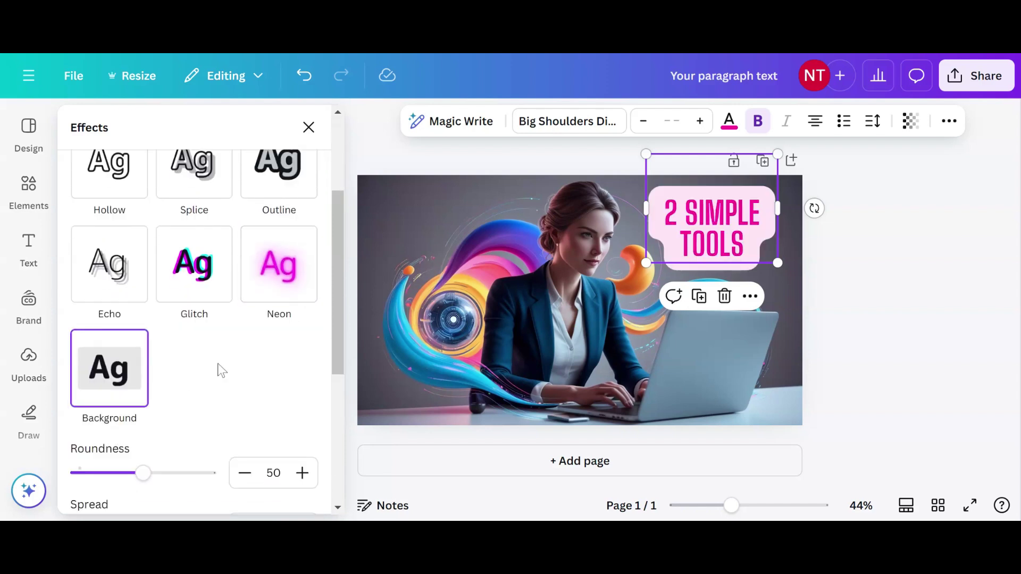
{"action": "left_click", "coordinate": [281, 272]}
{"action": "left_click", "coordinate": [28, 185]}
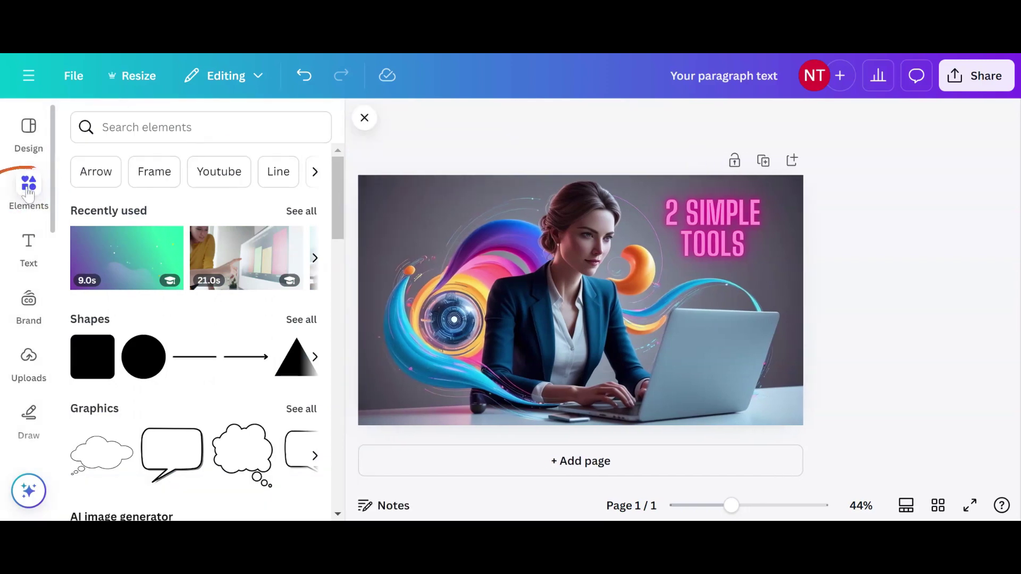
Search elements for 'arrow' and insert the black arrows graphic
{"action": "left_click", "coordinate": [151, 134]}
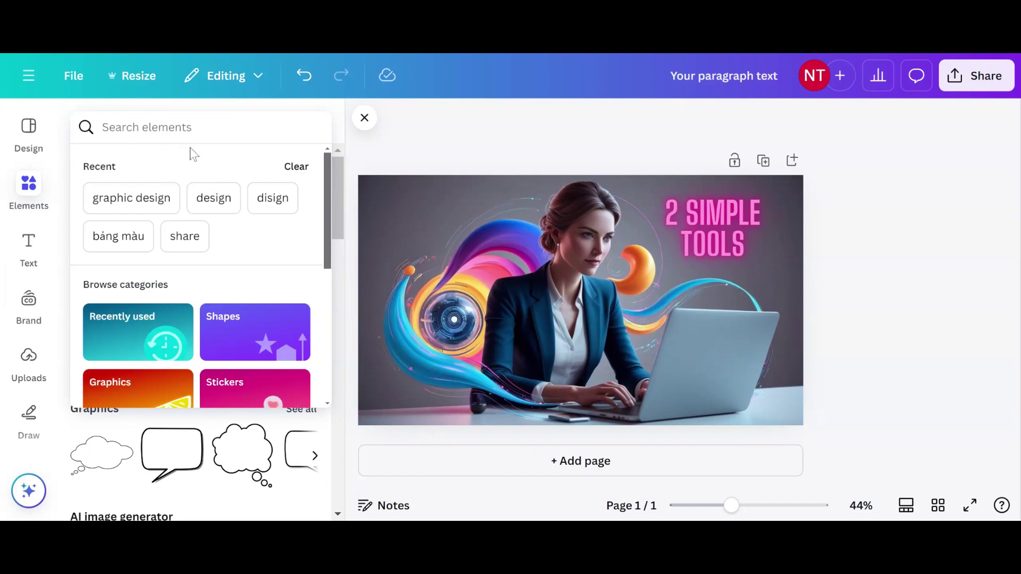
{"action": "type", "text": "arrow"}
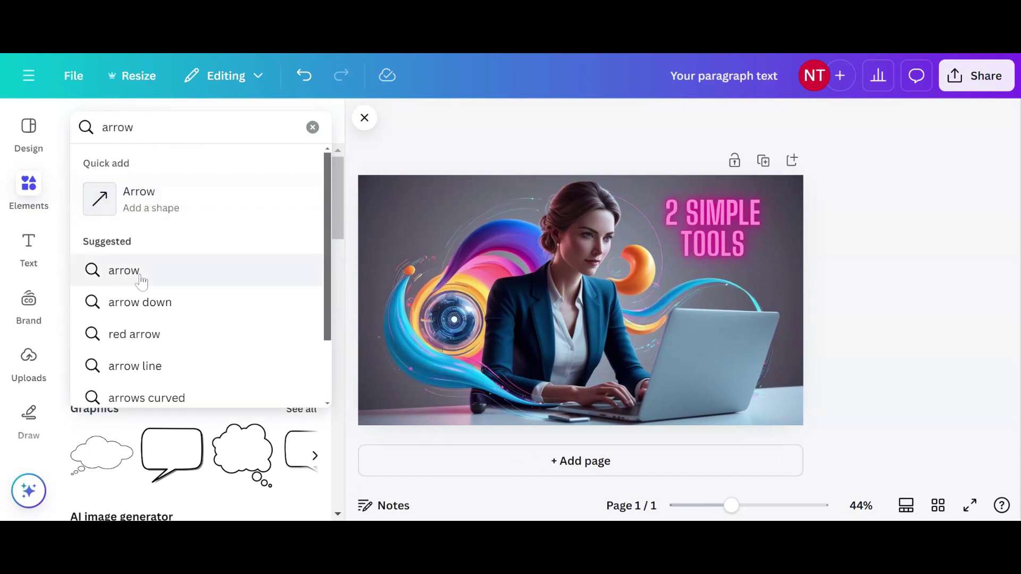
{"action": "left_click", "coordinate": [141, 277]}
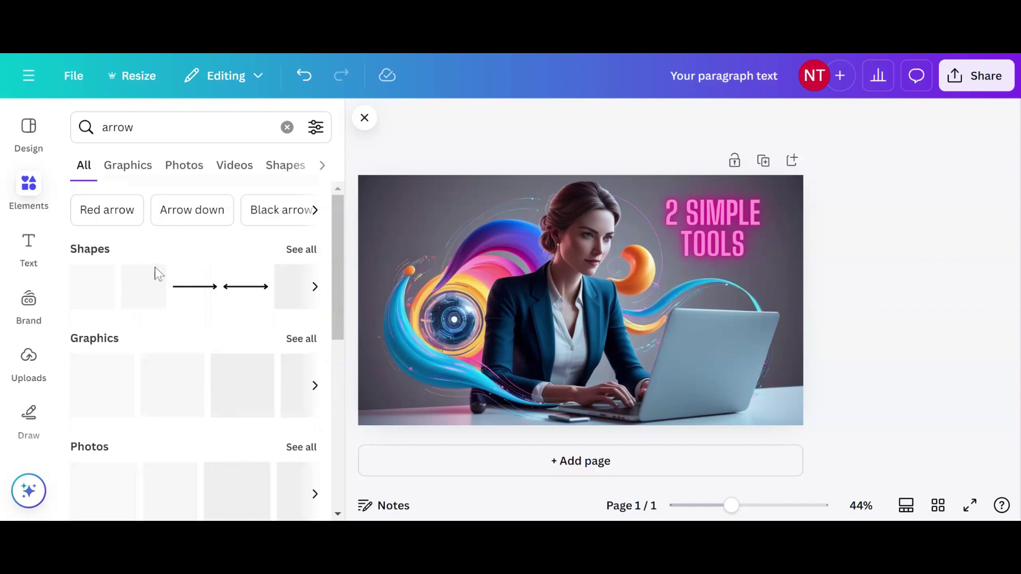
{"action": "scroll", "coordinate": [183, 333], "scroll_direction": "down", "scroll_amount": 3}
{"action": "scroll", "coordinate": [200, 349], "scroll_direction": "down", "scroll_amount": 3}
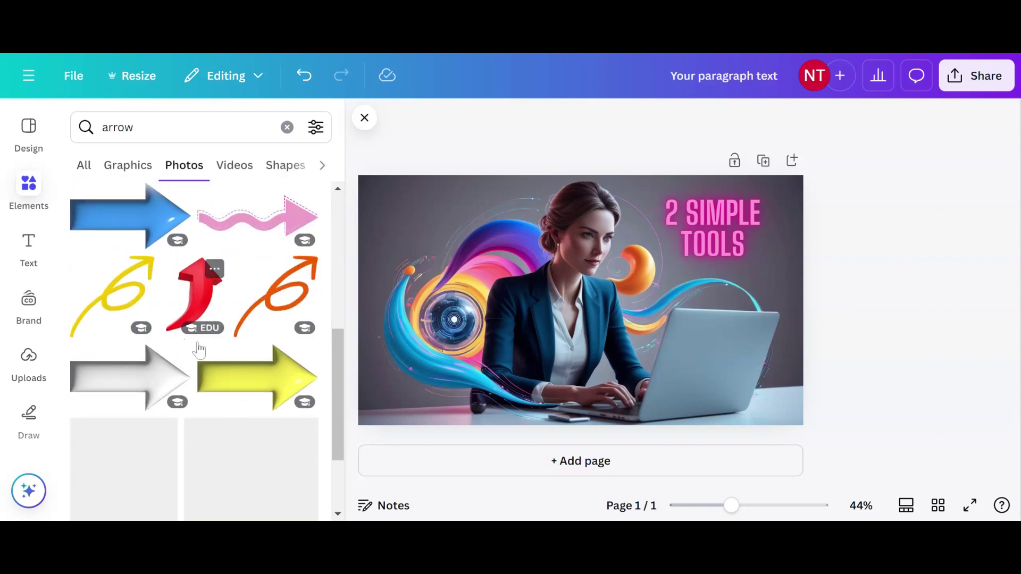
{"action": "scroll", "coordinate": [200, 349], "scroll_direction": "up", "scroll_amount": 3}
{"action": "scroll", "coordinate": [199, 350], "scroll_direction": "up", "scroll_amount": 1}
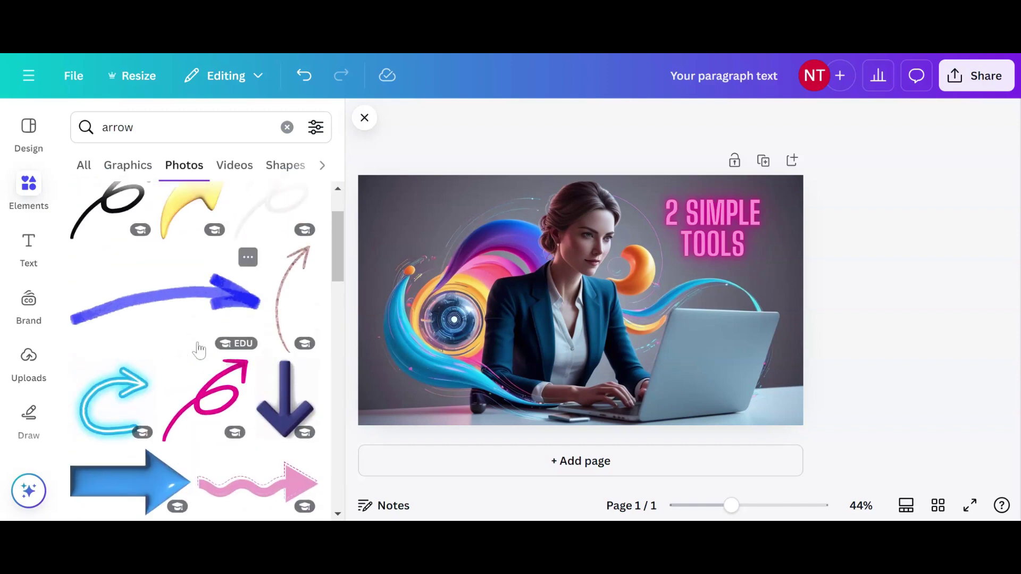
{"action": "scroll", "coordinate": [199, 349], "scroll_direction": "down", "scroll_amount": 2}
{"action": "scroll", "coordinate": [200, 350], "scroll_direction": "down", "scroll_amount": 2}
{"action": "mouse_move", "coordinate": [275, 403]}
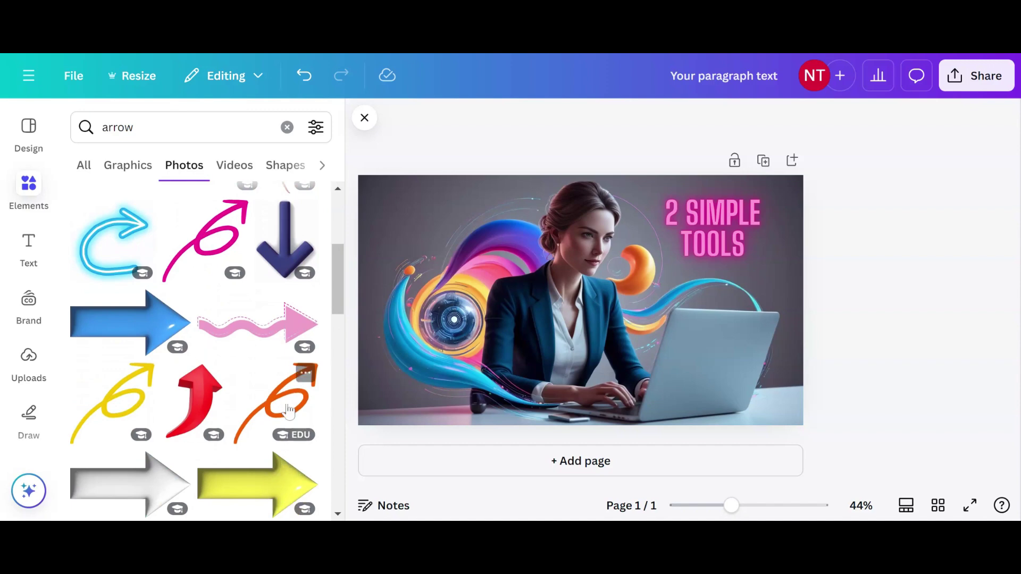
{"action": "scroll", "coordinate": [197, 426], "scroll_direction": "down", "scroll_amount": 2}
{"action": "scroll", "coordinate": [197, 427], "scroll_direction": "down", "scroll_amount": 2}
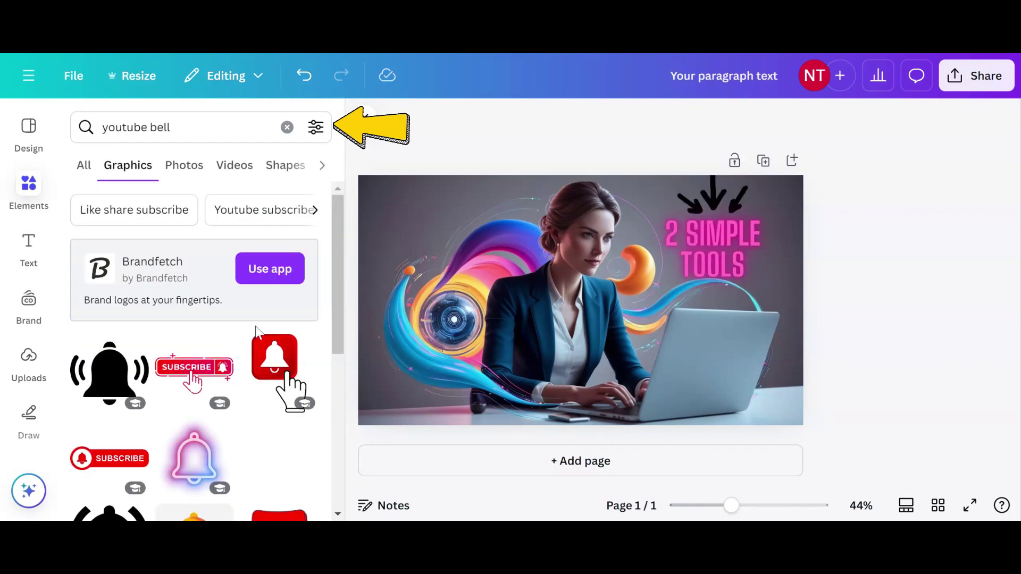
{"action": "left_click", "coordinate": [286, 127]}
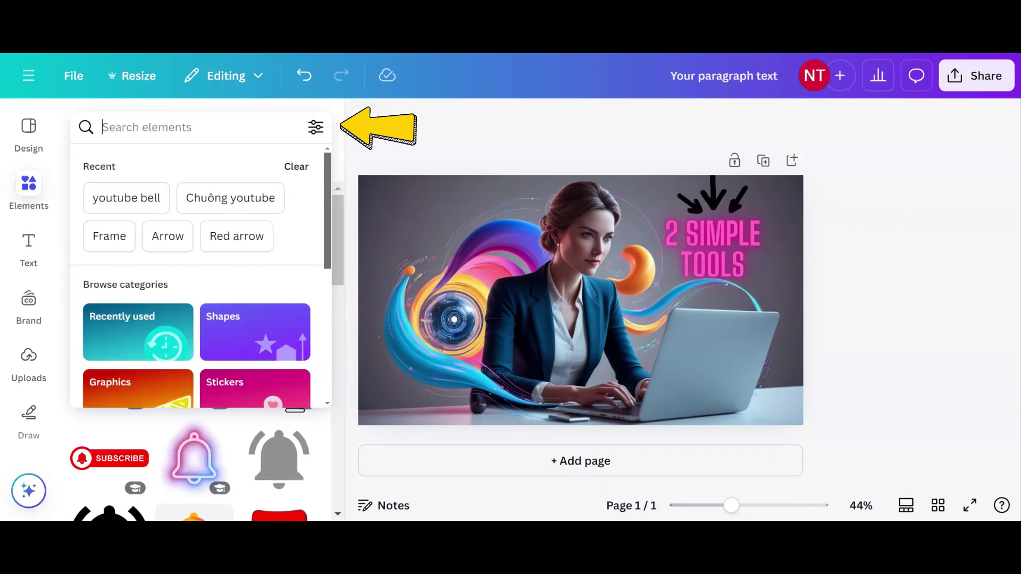
{"action": "type", "text": "like"}
Browse element results for like, 'think' and 'ai' graphics
{"action": "left_click", "coordinate": [129, 236]}
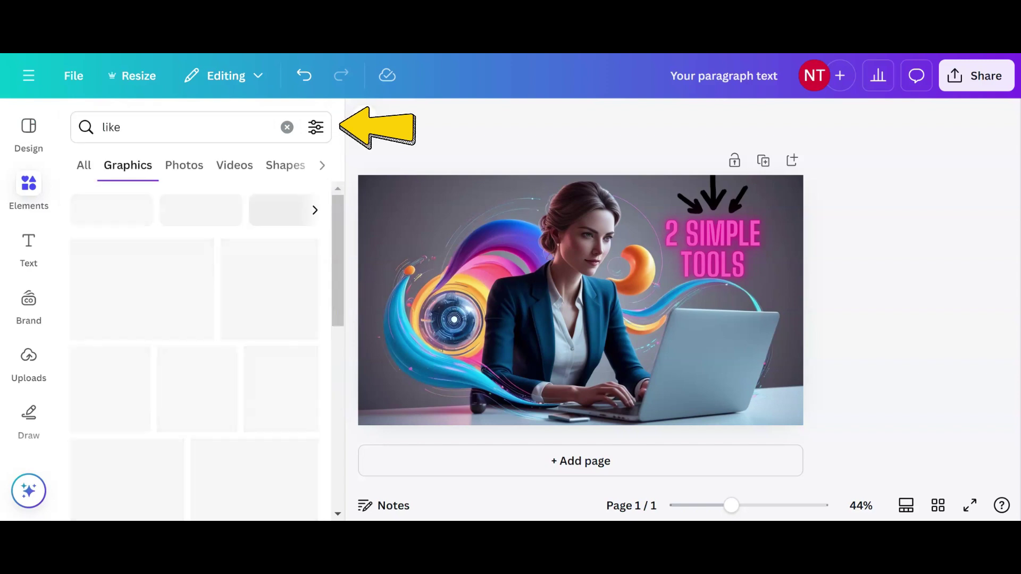
{"action": "left_click", "coordinate": [184, 126]}
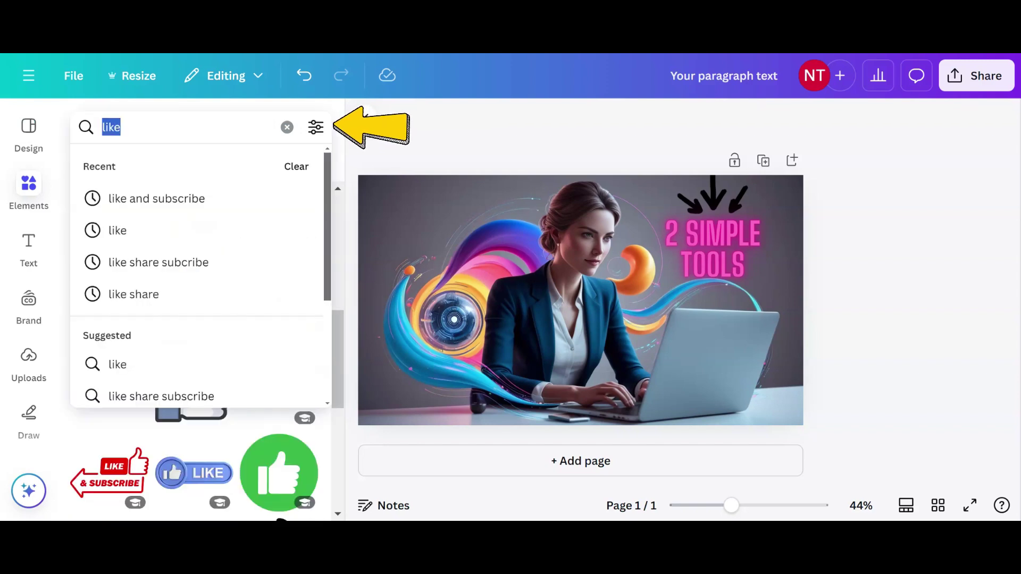
{"action": "type", "text": "think"}
{"action": "key", "text": "Return"}
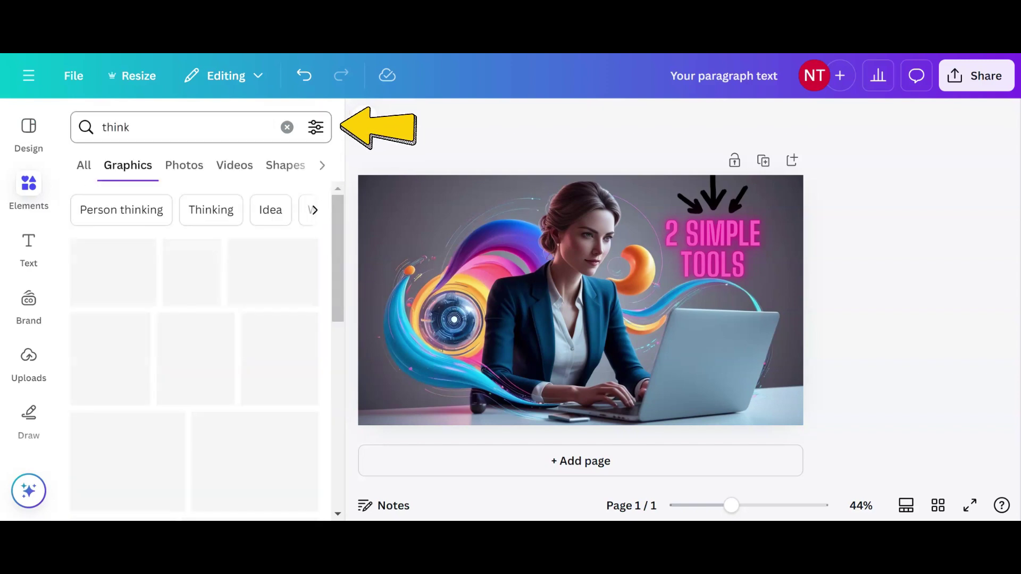
{"action": "key", "text": "ctrl+a"}
{"action": "key", "text": "BackSpace"}
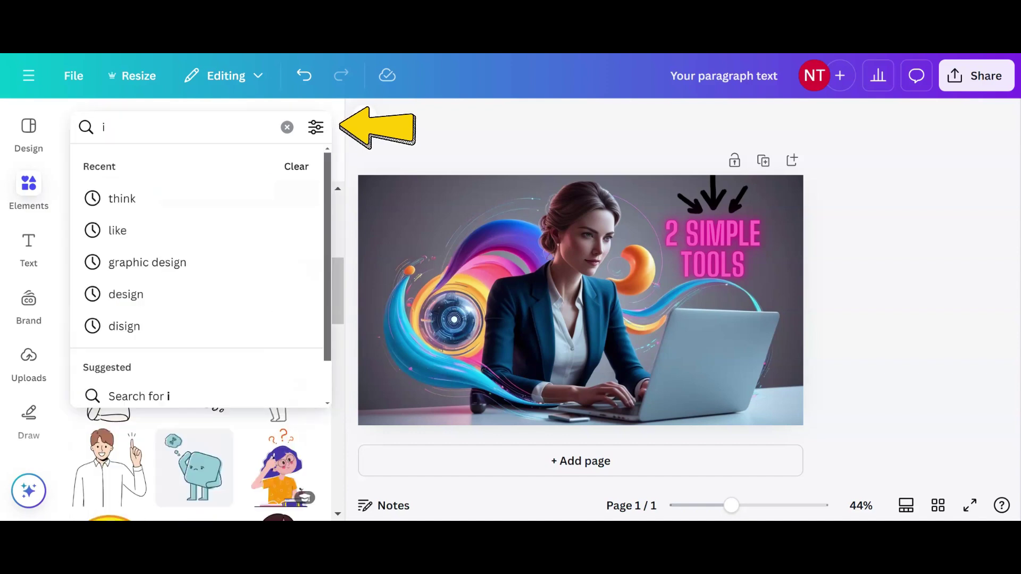
{"action": "type", "text": "ai"}
{"action": "key", "text": "Return"}
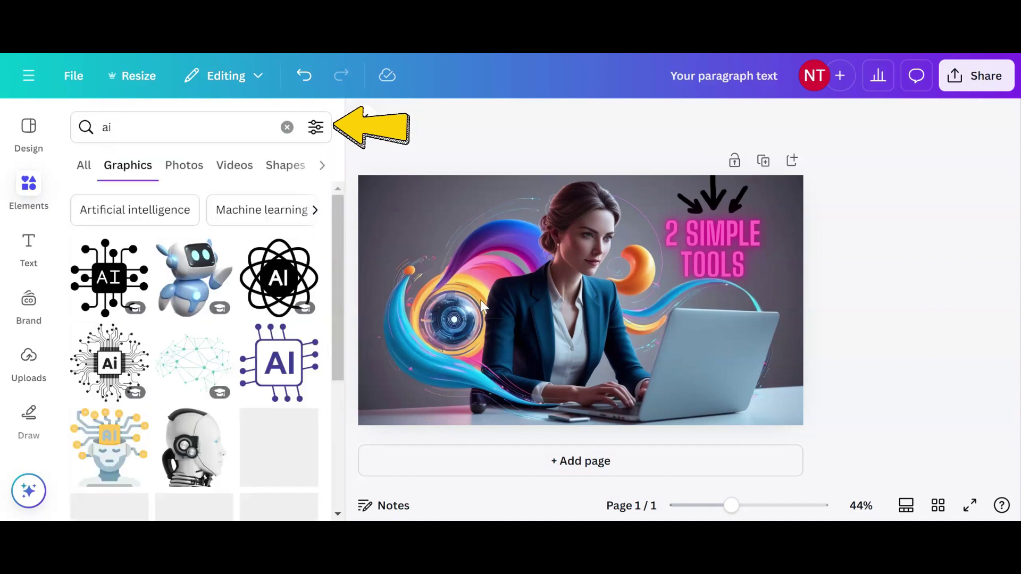
Shrink the black arrows and place them just above the headline
{"action": "left_click_drag", "start_coordinate": [787, 249], "coordinate": [740, 202]}
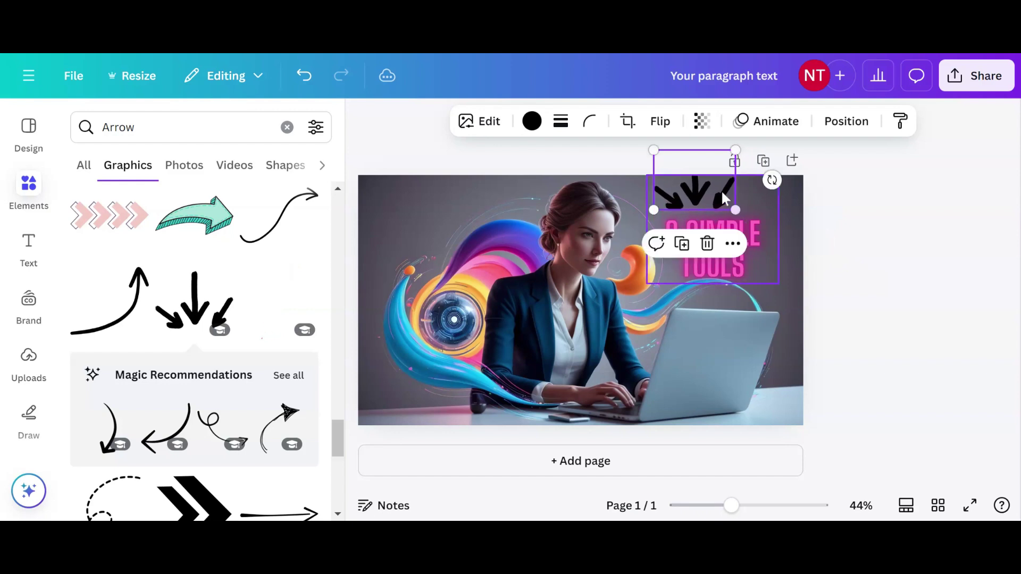
{"action": "left_click_drag", "start_coordinate": [722, 192], "coordinate": [738, 202]}
{"action": "left_click", "coordinate": [891, 281]}
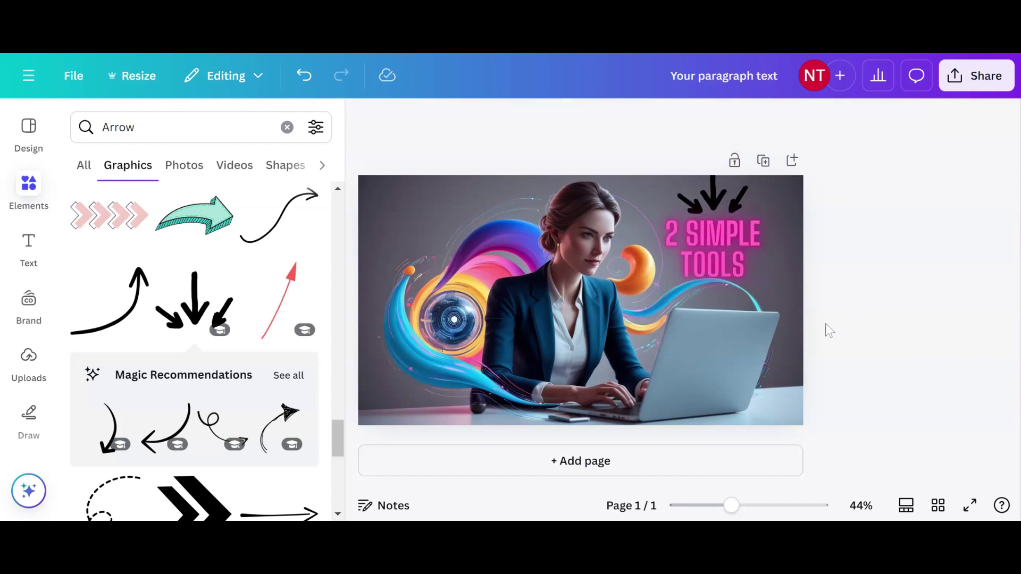
{"action": "left_click", "coordinate": [988, 83]}
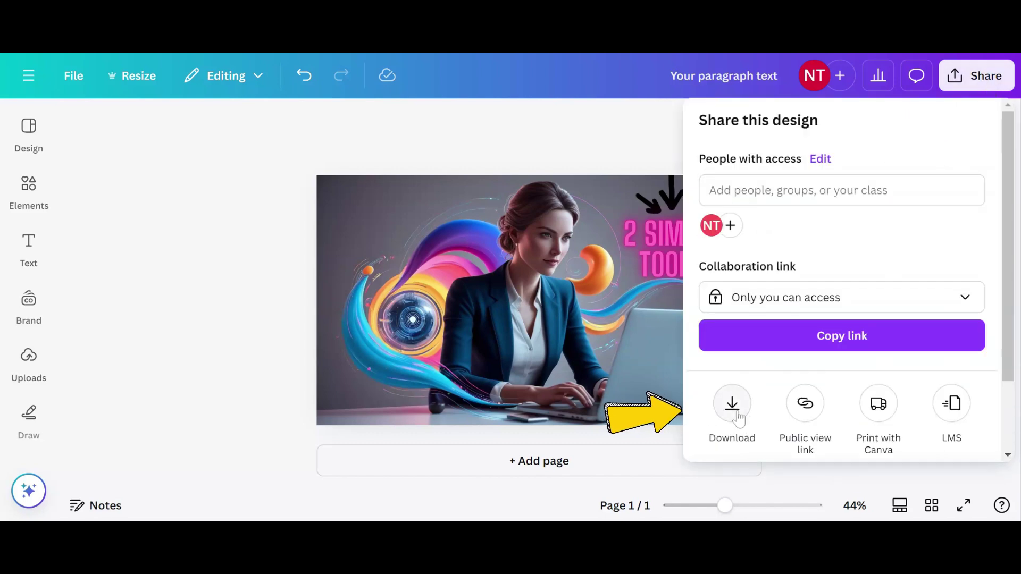
Download the thumbnail with PNG chosen as the file type
{"action": "left_click", "coordinate": [733, 406]}
{"action": "left_click", "coordinate": [965, 189]}
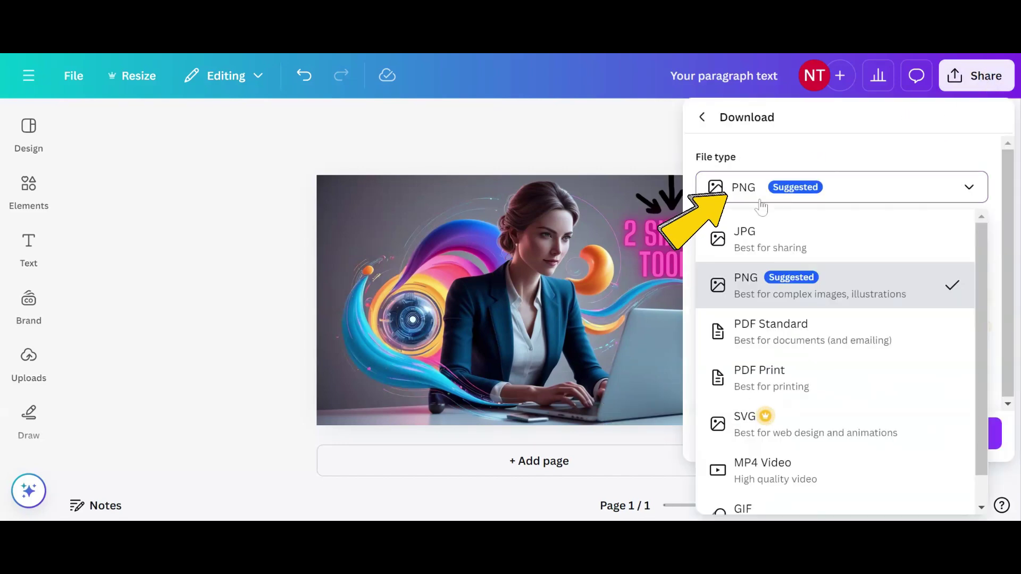
{"action": "left_click", "coordinate": [747, 198]}
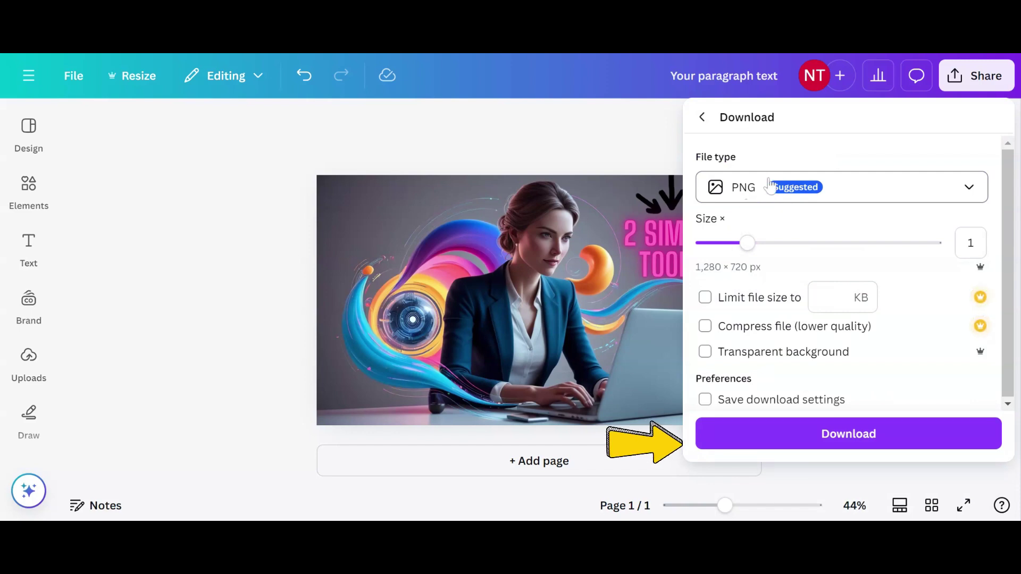
{"action": "left_click", "coordinate": [859, 440]}
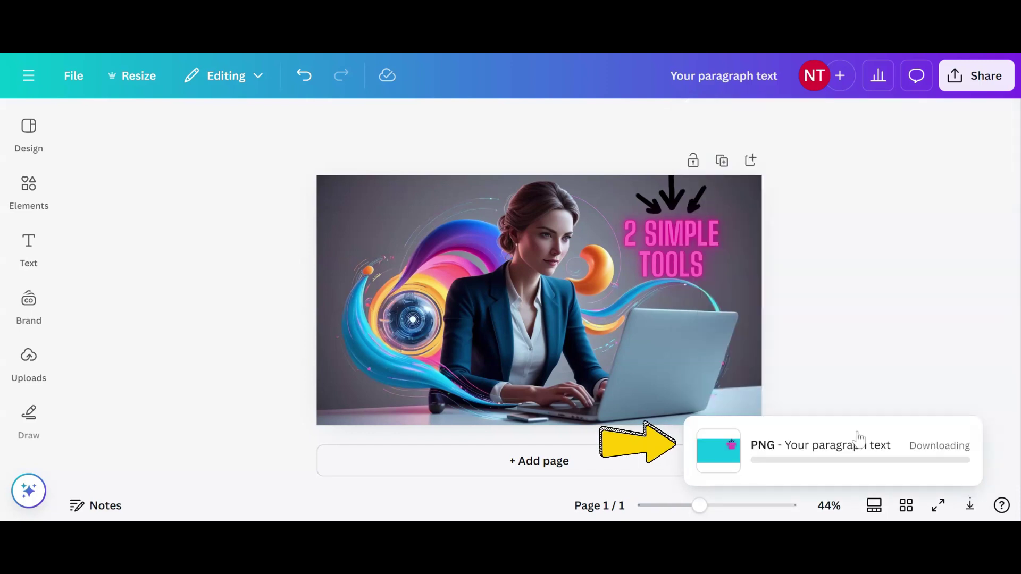